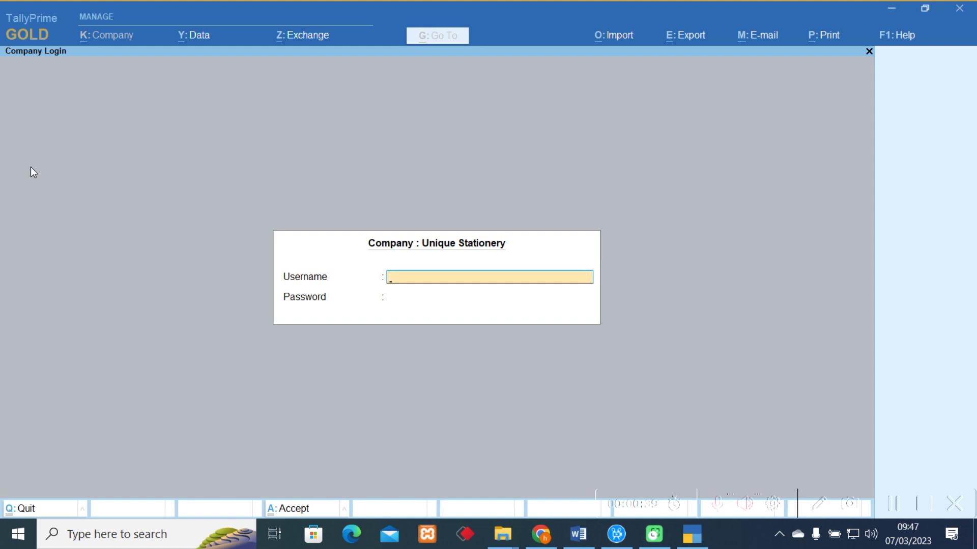
# Skip the login and start a new company form in the D:\tally data folder.
pyautogui.press('Escape')
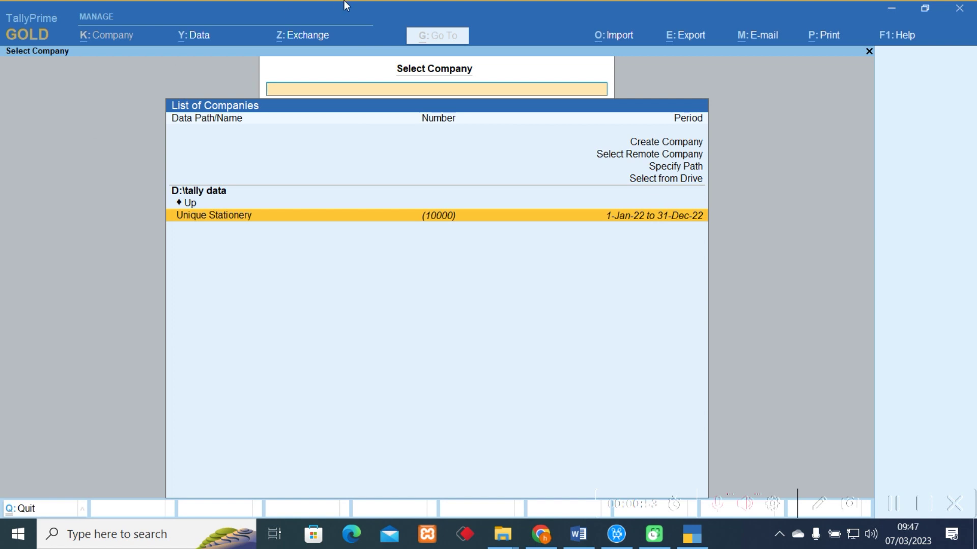
pyautogui.click(682, 146)
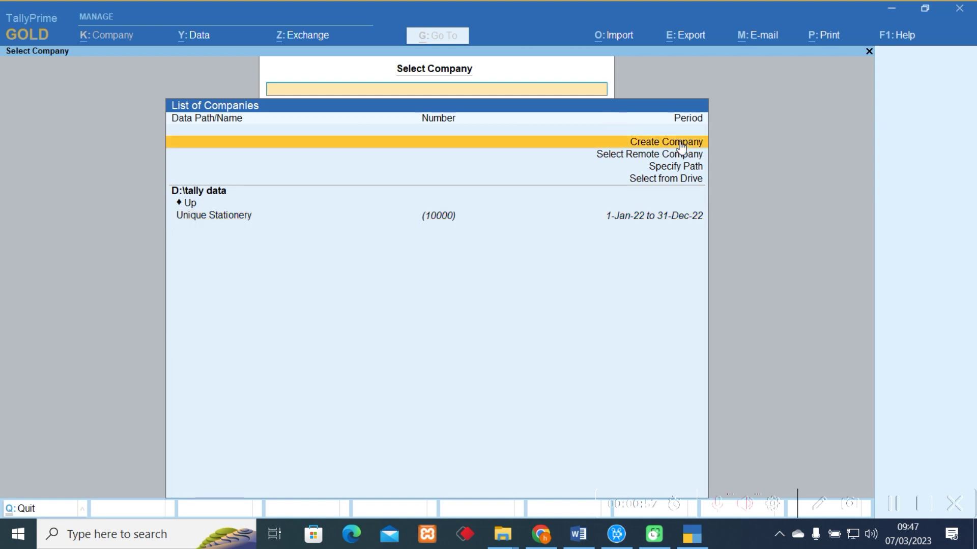
pyautogui.click(681, 145)
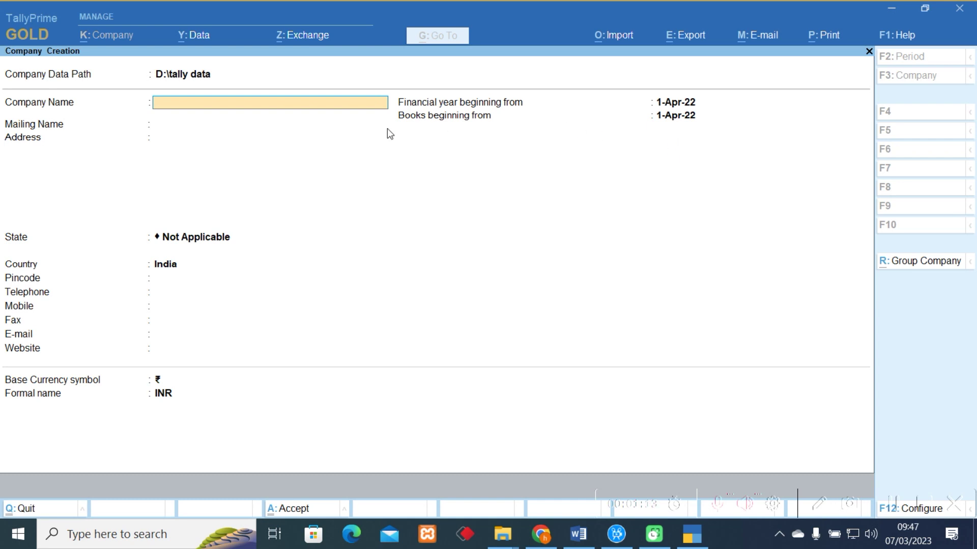
# Enter company name 'Hasahya Motivated', keep it as the mailing name, and set address 'Entebbe'.
pyautogui.write('Hasahya Motivated')
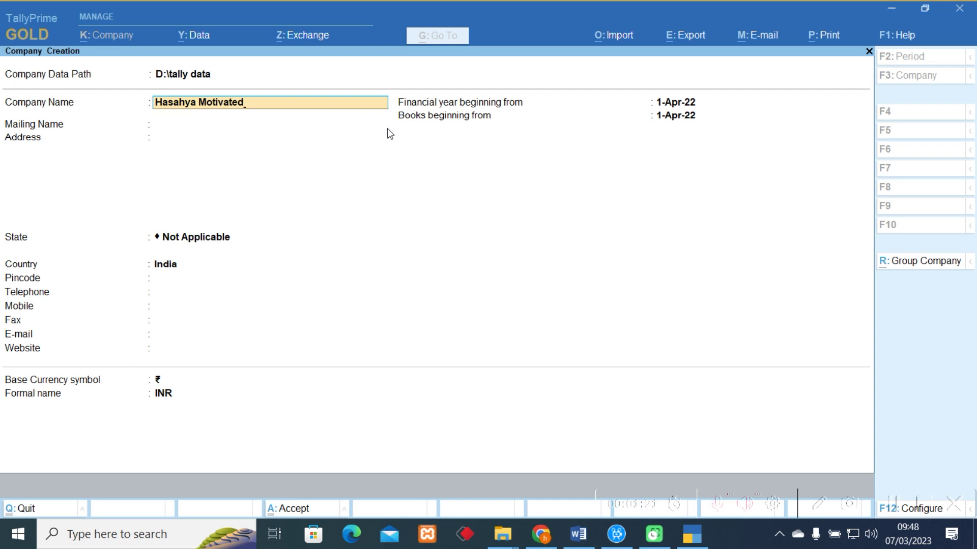
pyautogui.press('Return')
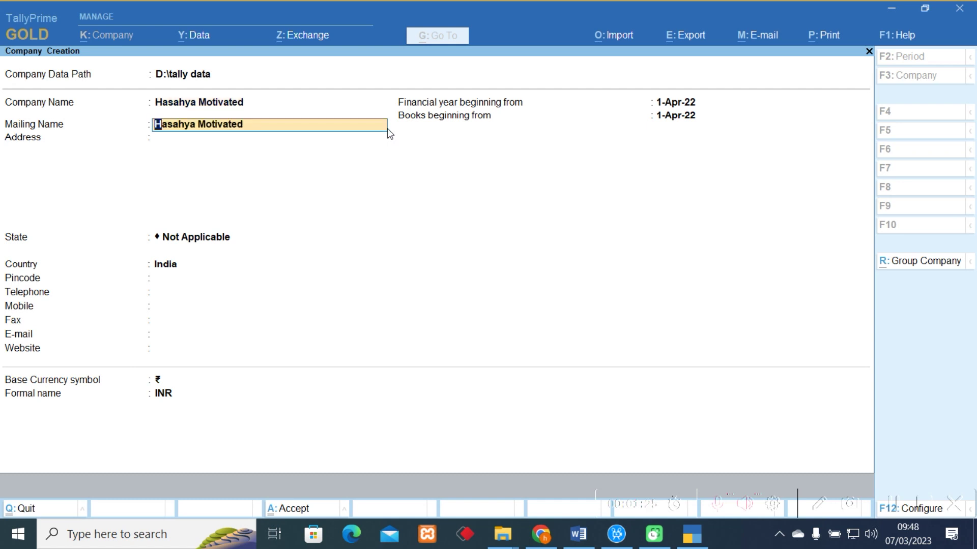
pyautogui.press('Return')
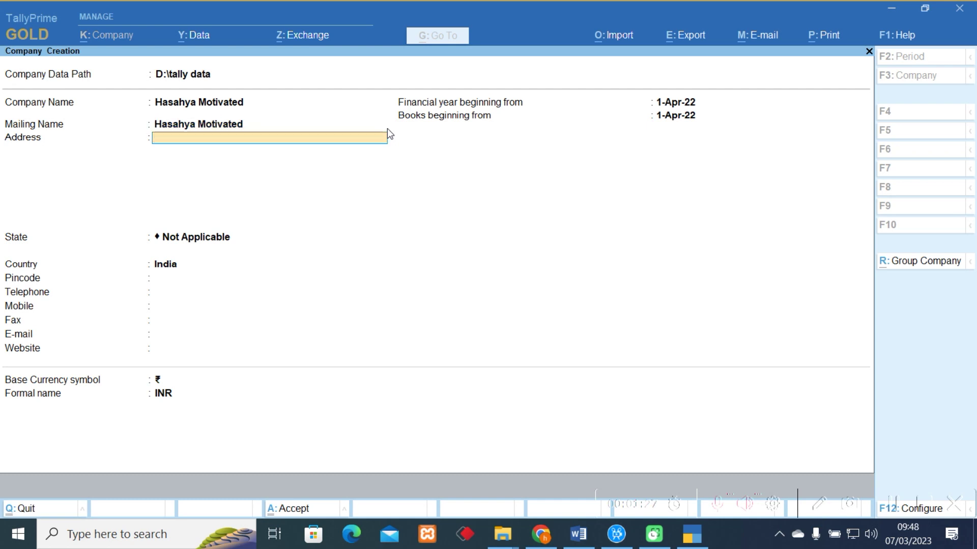
pyautogui.write('Entebbe')
pyautogui.press('Return')
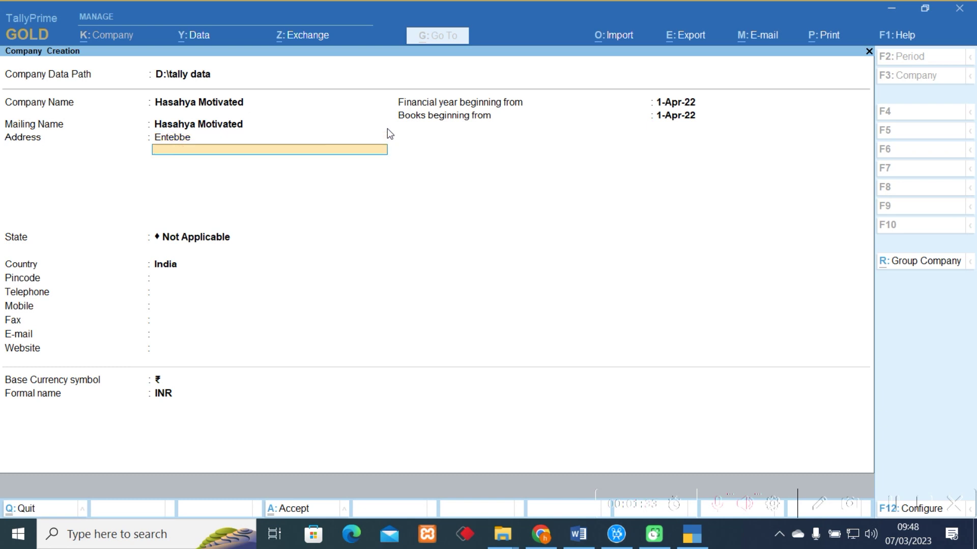
pyautogui.press('Return')
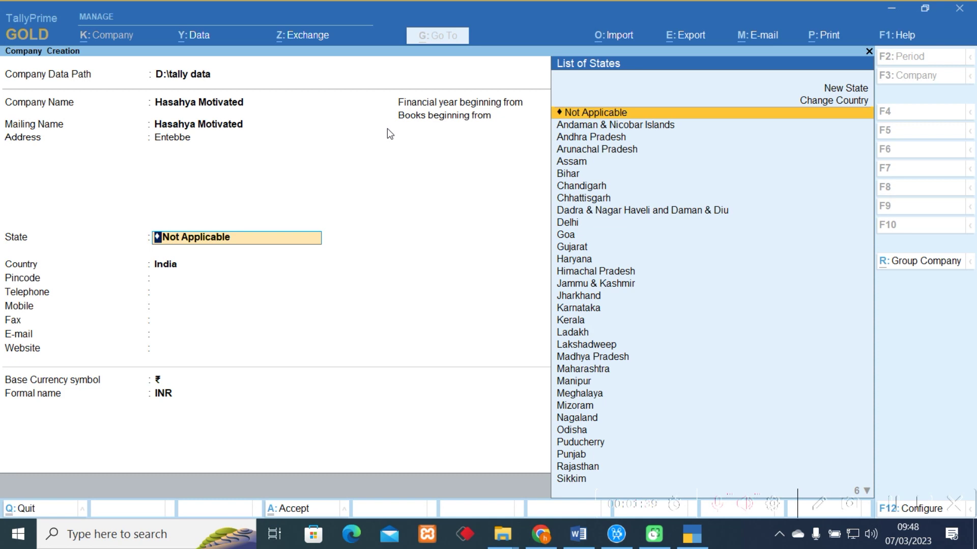
# Set the State to Not Applicable and the Country to Uganda.
pyautogui.press('Down')
pyautogui.press('Down')
pyautogui.press('Down')
pyautogui.press('Down')
pyautogui.press('Down')
pyautogui.press('Down')
pyautogui.press('Down')
pyautogui.press('Down')
pyautogui.press('Down')
pyautogui.press('Down')
pyautogui.press('Down')
pyautogui.press('Down')
pyautogui.press('Down')
pyautogui.press('Down')
pyautogui.press('Down')
pyautogui.press('Down')
pyautogui.press('Down')
pyautogui.press('Down')
pyautogui.press('Down')
pyautogui.press('Down')
pyautogui.press('Down')
pyautogui.press('Down')
pyautogui.press('Down')
pyautogui.press('Down')
pyautogui.press('Down')
pyautogui.press('Down')
pyautogui.press('Down')
pyautogui.press('Down')
pyautogui.press('Down')
pyautogui.press('Down')
pyautogui.press('Down')
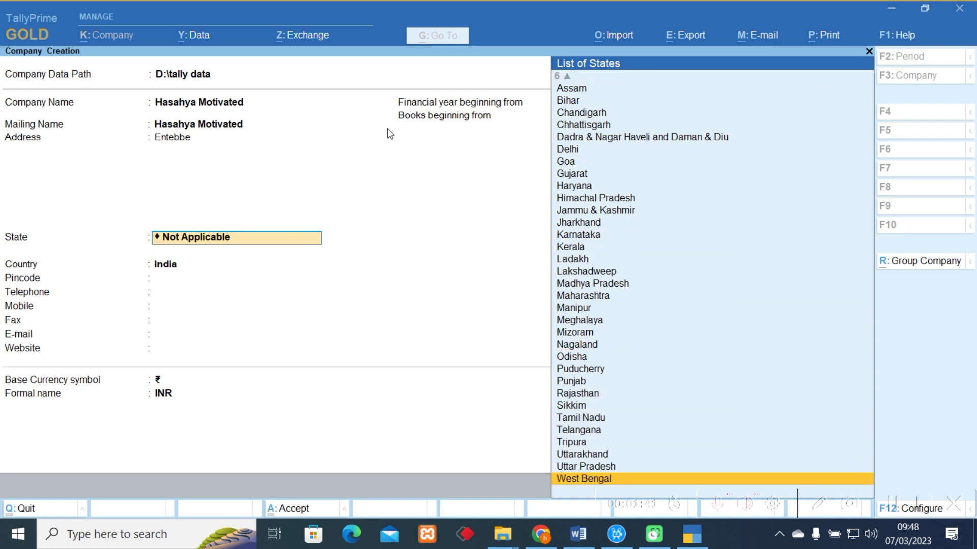
pyautogui.press('Up')
pyautogui.press('Up')
pyautogui.press('Up')
pyautogui.press('Up')
pyautogui.press('Up')
pyautogui.press('Up')
pyautogui.press('Up')
pyautogui.press('Up')
pyautogui.press('Up')
pyautogui.press('Up')
pyautogui.press('Up')
pyautogui.press('Up')
pyautogui.press('Up')
pyautogui.press('Up')
pyautogui.press('Up')
pyautogui.press('Up')
pyautogui.press('Up')
pyautogui.press('Up')
pyautogui.press('Up')
pyautogui.press('Up')
pyautogui.press('Up')
pyautogui.press('Up')
pyautogui.press('Up')
pyautogui.press('Up')
pyautogui.press('Up')
pyautogui.press('Up')
pyautogui.press('Up')
pyautogui.press('Up')
pyautogui.press('Up')
pyautogui.press('Up')
pyautogui.press('Up')
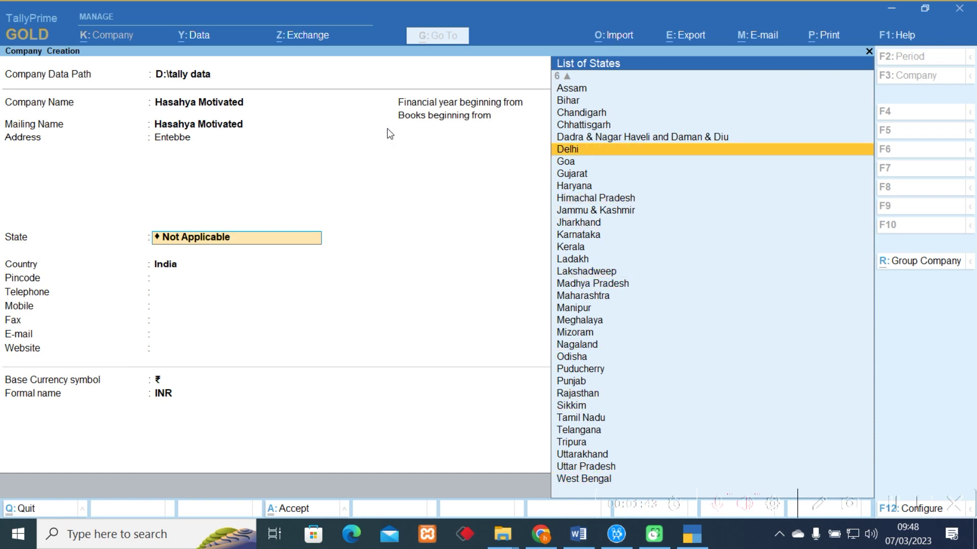
pyautogui.press('Return')
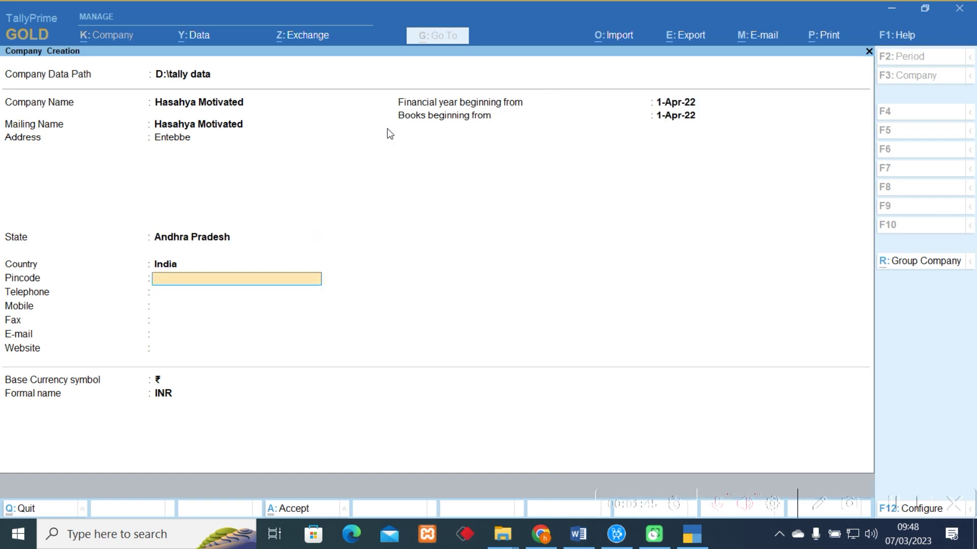
pyautogui.press('BackSpace')
pyautogui.press('BackSpace')
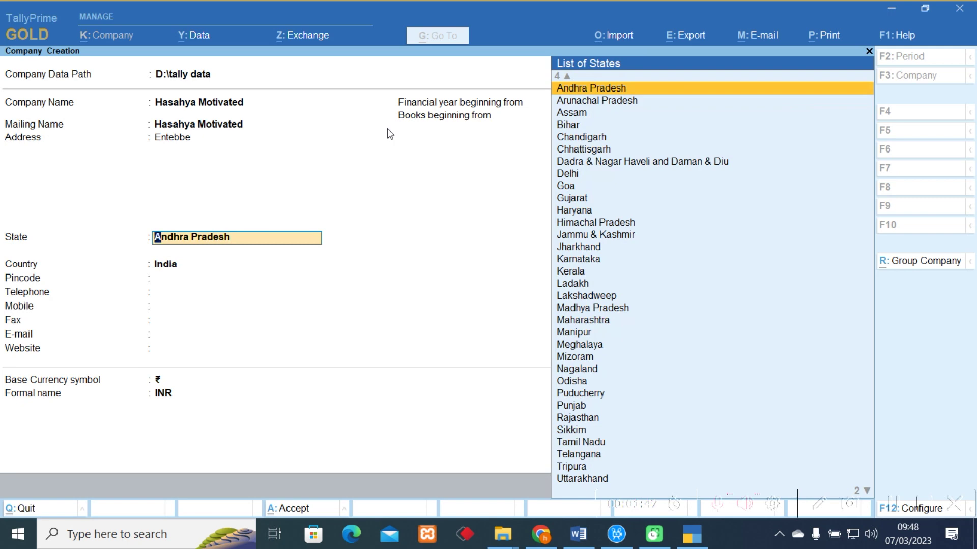
pyautogui.write('Not')
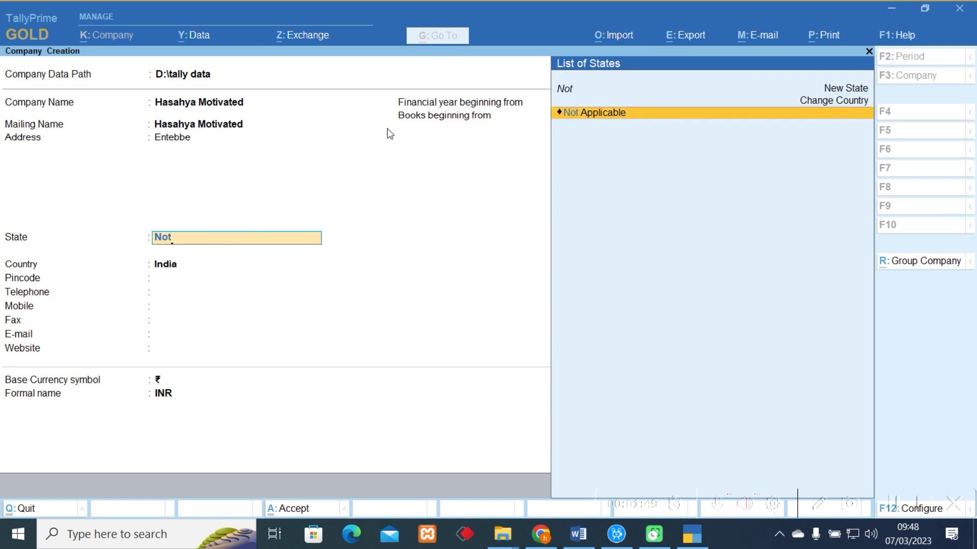
pyautogui.press('Return')
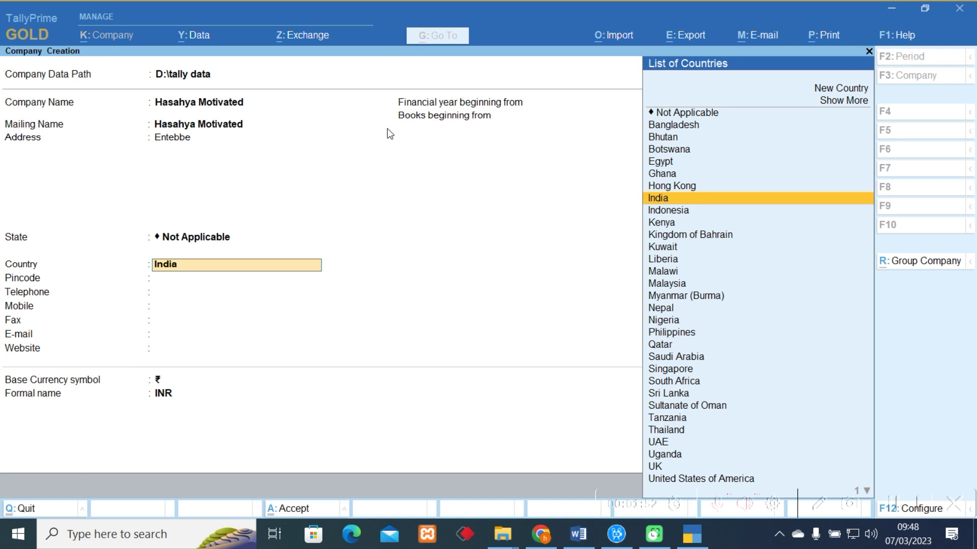
pyautogui.write('Uga')
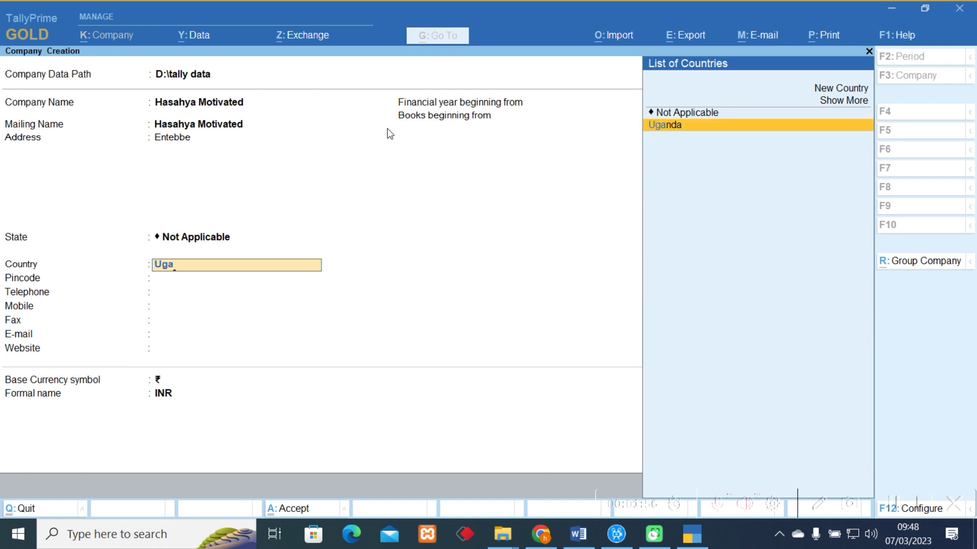
pyautogui.press('Return')
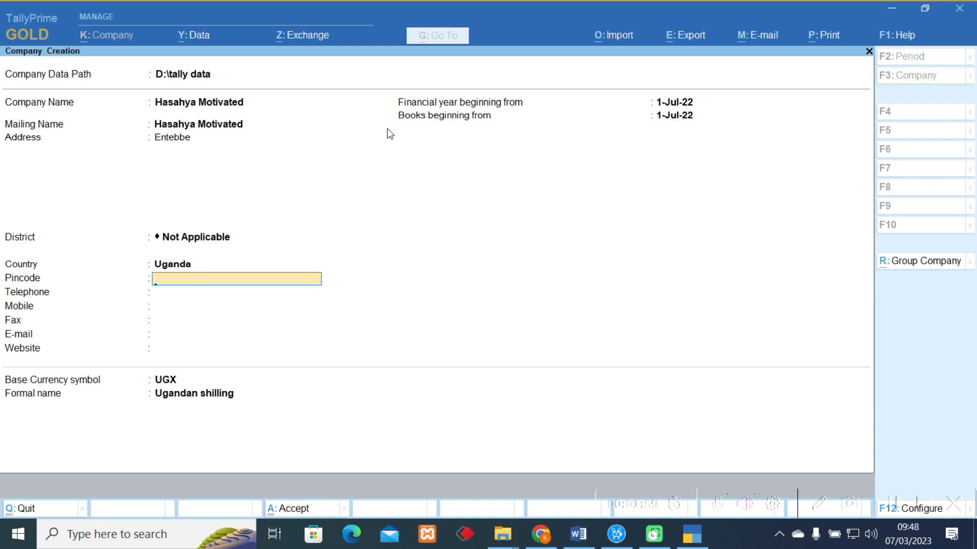
# Leave pincode and telephone blank and enter the company's mobile number.
pyautogui.press('Return')
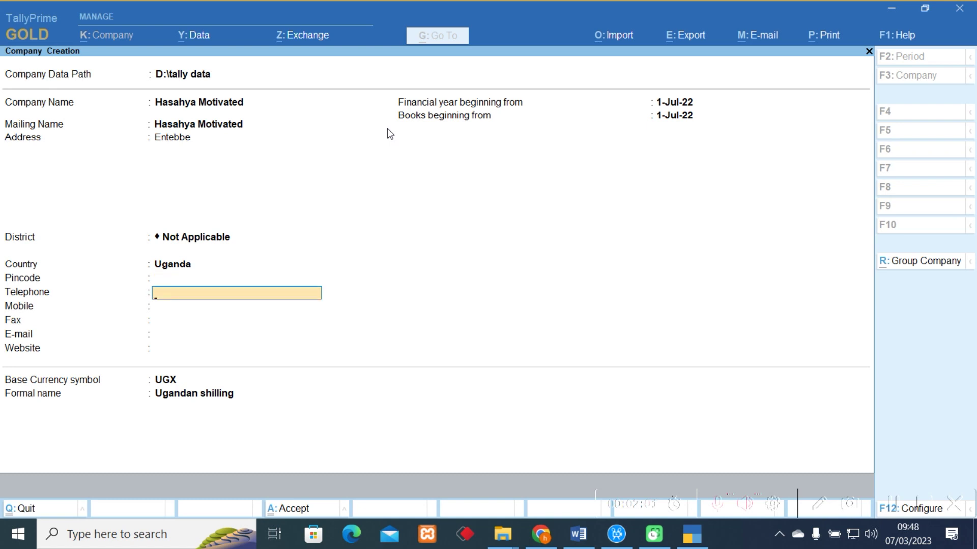
pyautogui.press('Return')
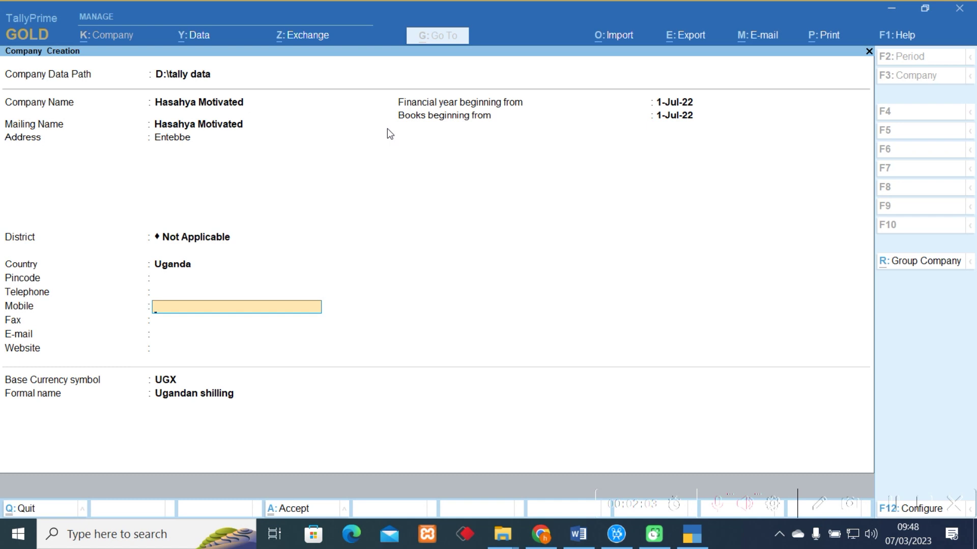
pyautogui.press('Return')
pyautogui.press('Return')
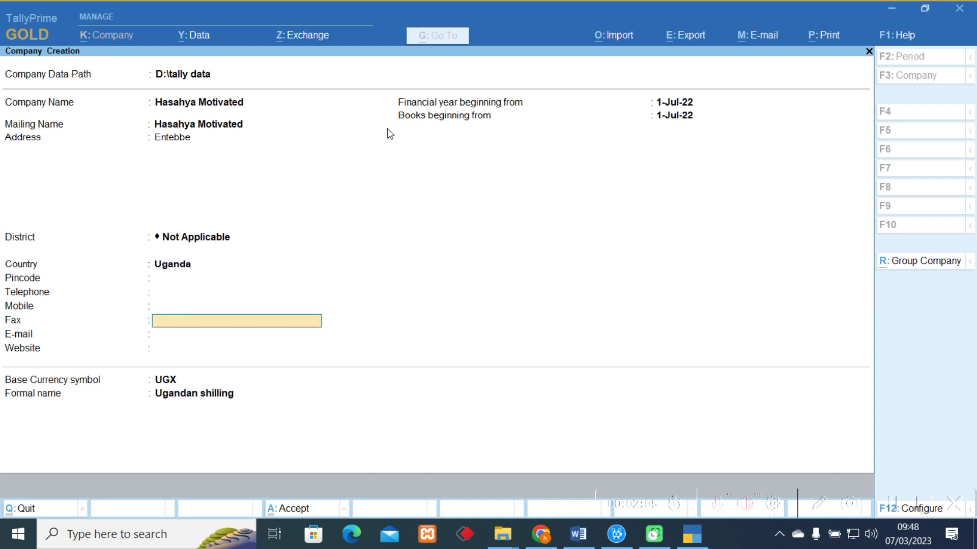
pyautogui.press('Return')
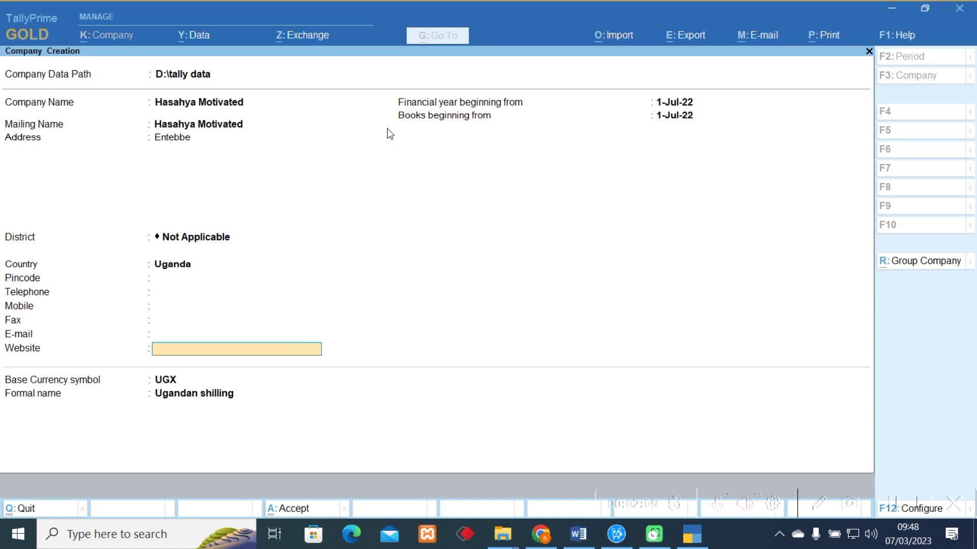
pyautogui.press('BackSpace')
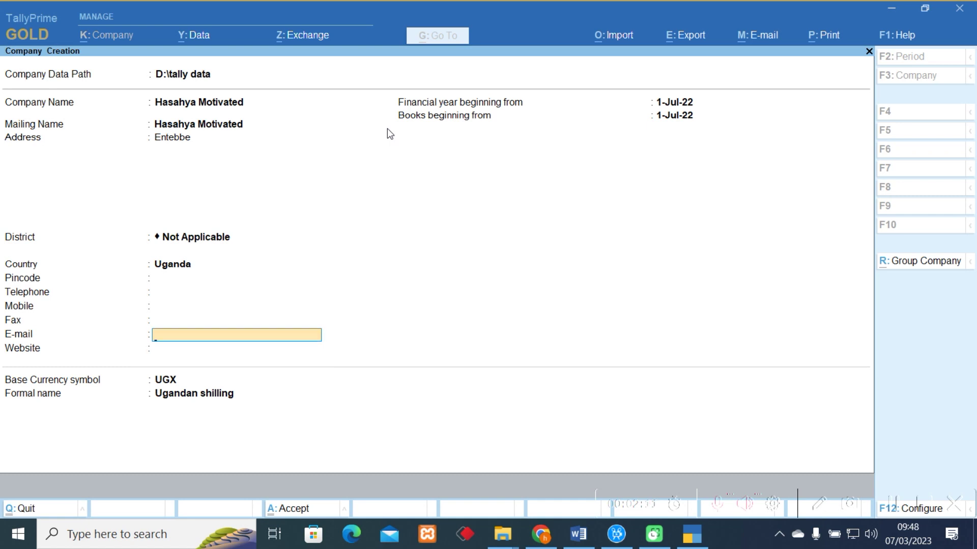
pyautogui.press('BackSpace')
pyautogui.press('BackSpace')
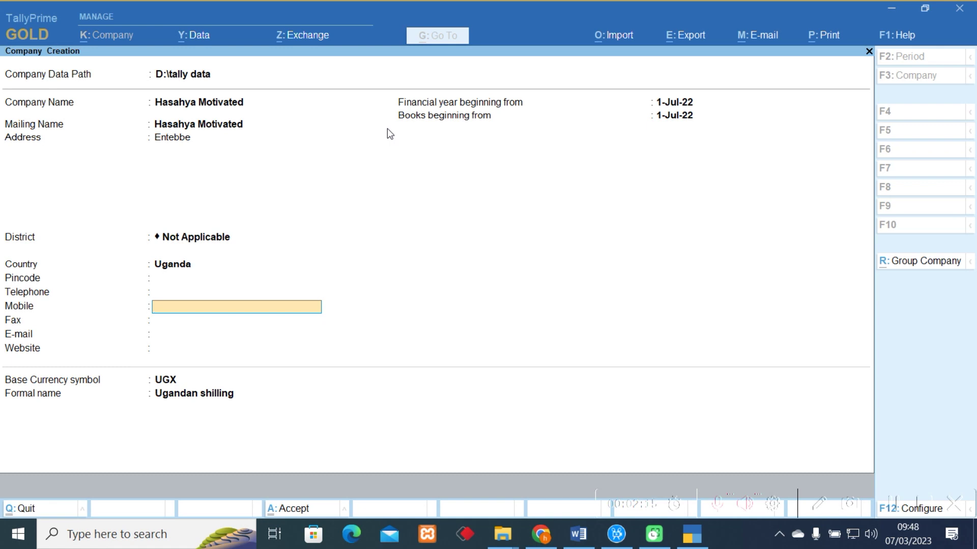
pyautogui.press('Return')
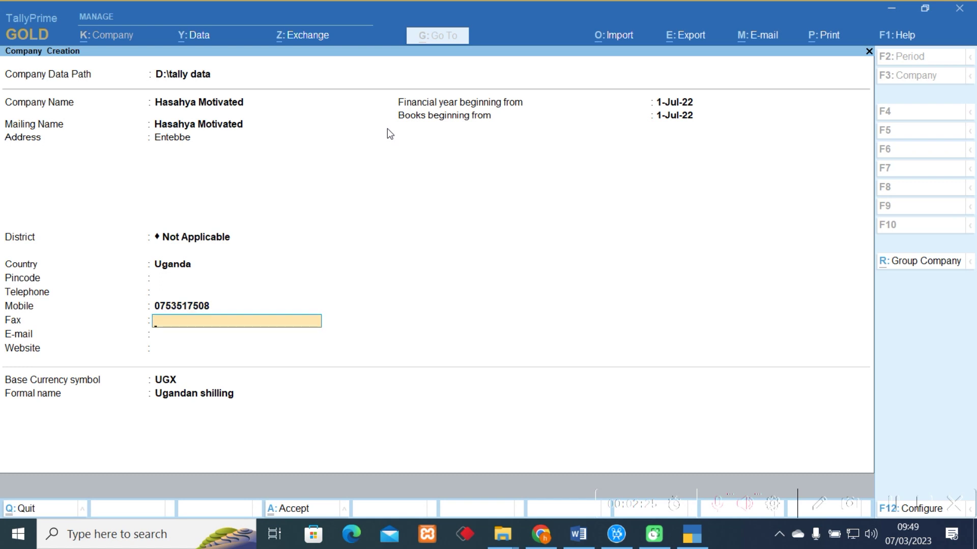
# Enter the company's e-mail address, skip the website, and keep the 1-Jul-22 financial year start.
pyautogui.press('Return')
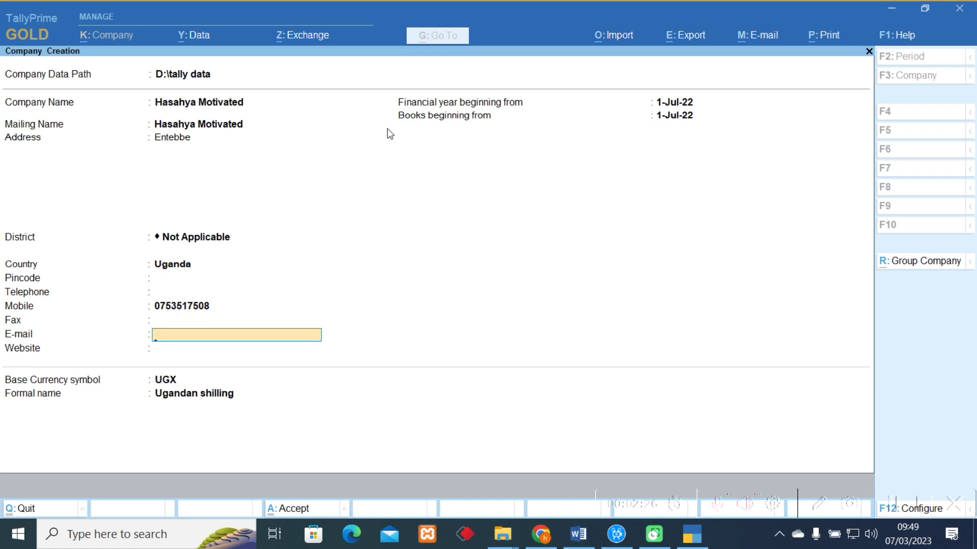
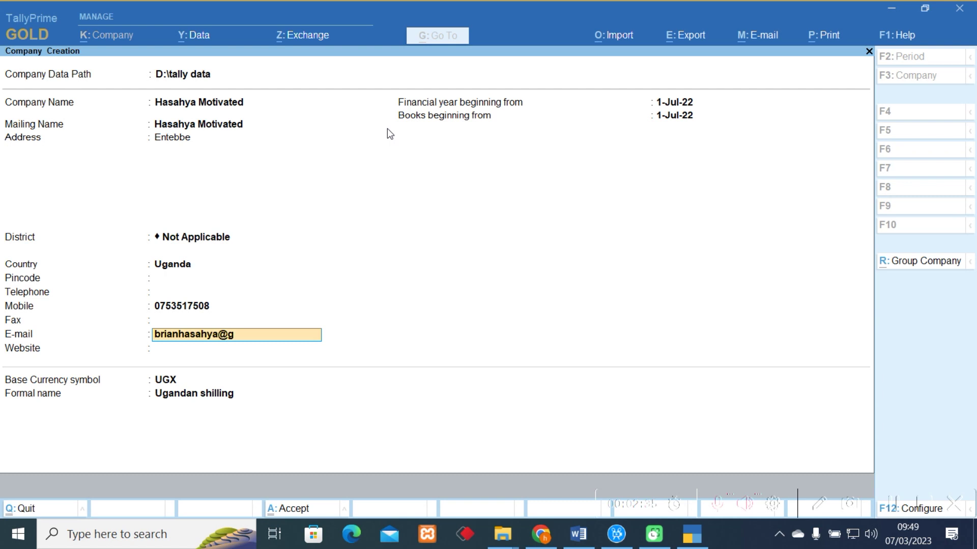
pyautogui.press('Return')
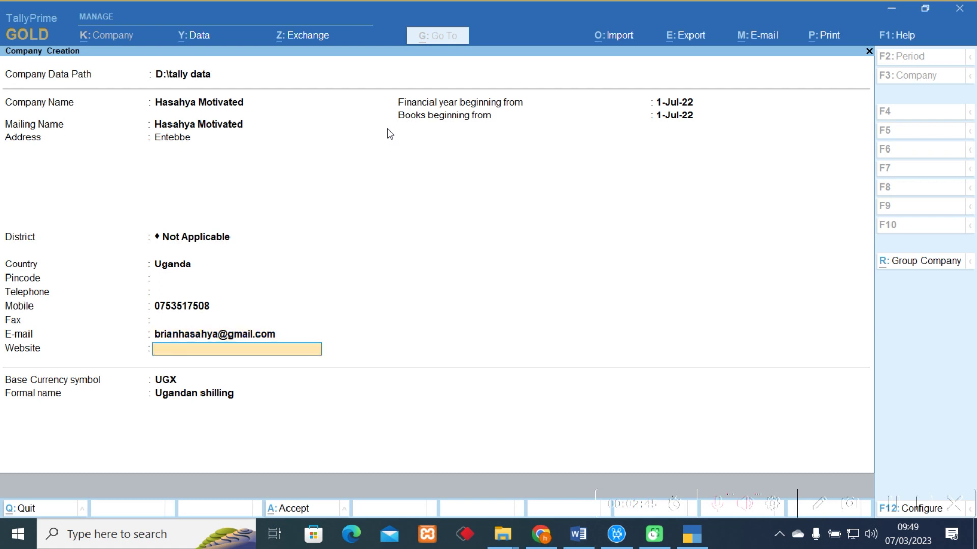
pyautogui.press('Return')
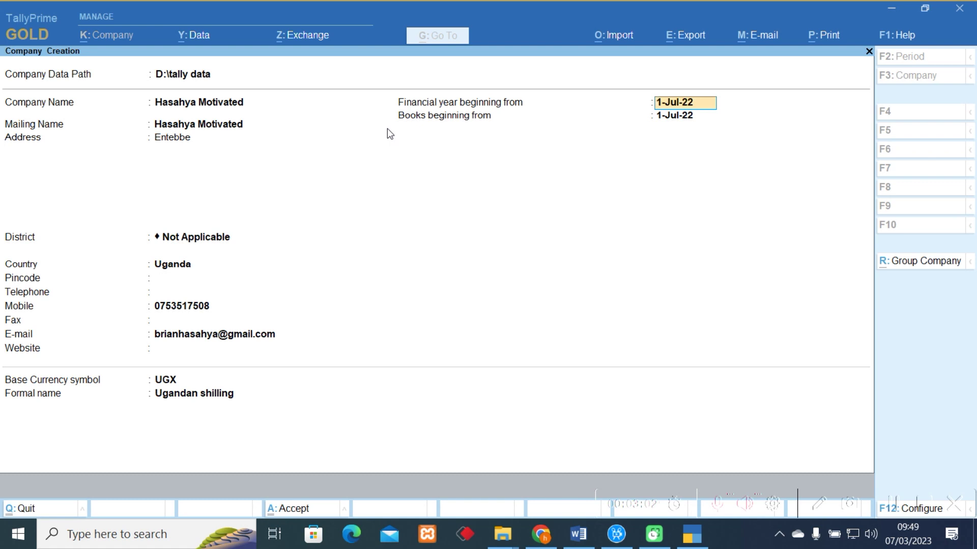
pyautogui.press('Return')
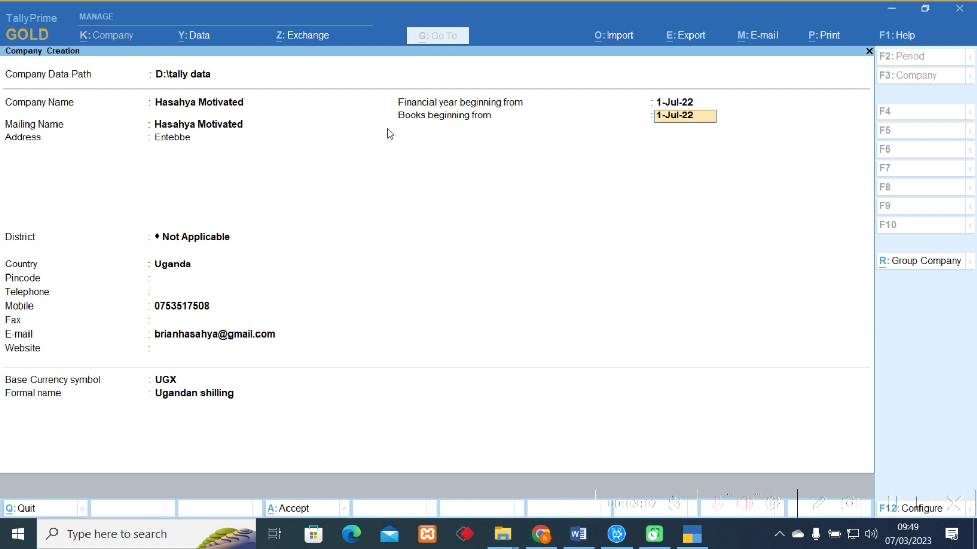
# Change the financial year start to 1-Jan-23, correcting a mistyped 1-Mar-23.
pyautogui.press('Up')
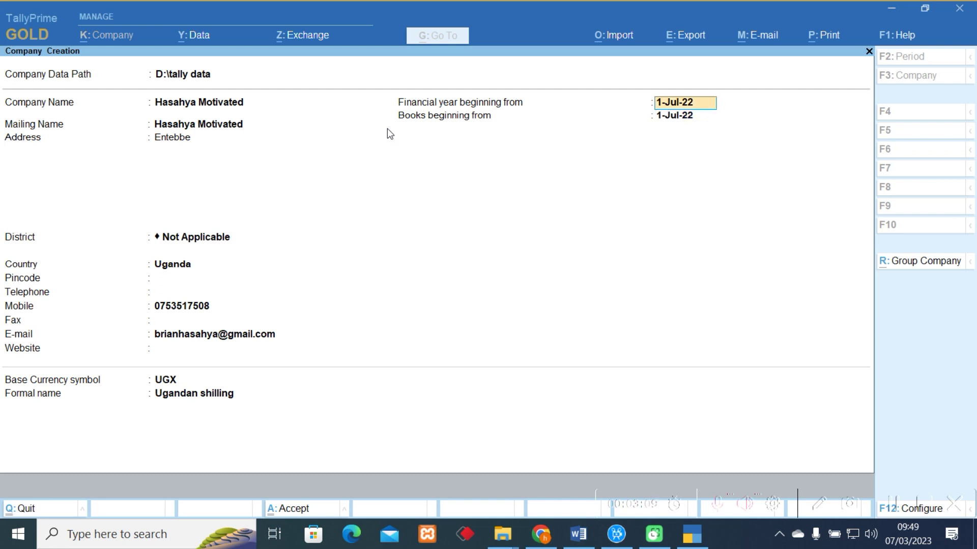
pyautogui.write('1-03-23')
pyautogui.press('Return')
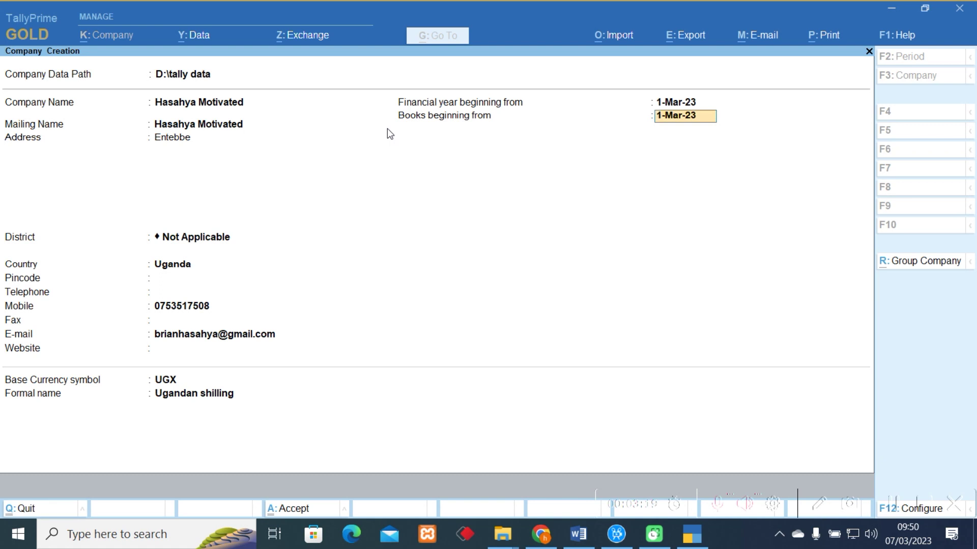
pyautogui.press('Up')
pyautogui.write('1')
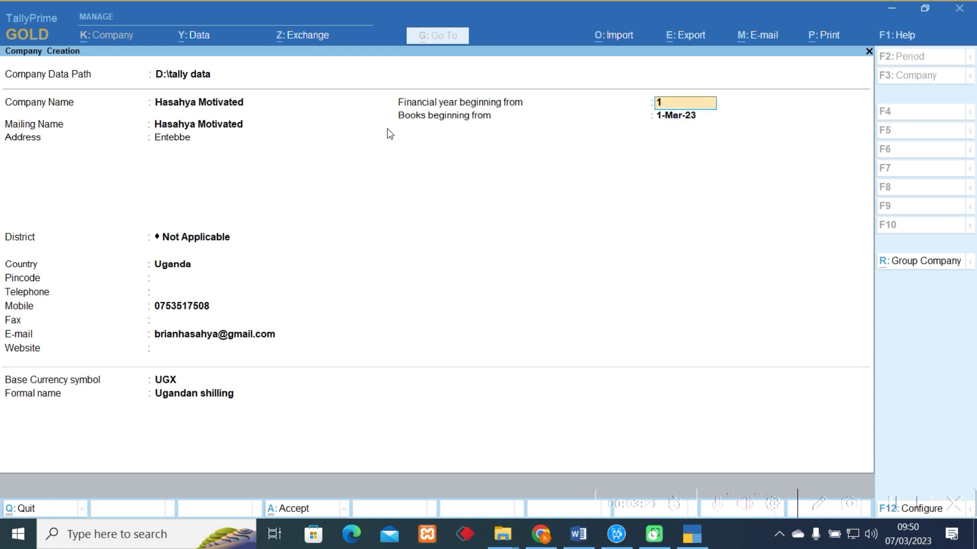
pyautogui.write('-01-23')
pyautogui.press('Return')
# Set books beginning from 31-Dec-23 and finish the form to reach the Accept prompt.
pyautogui.write('31')
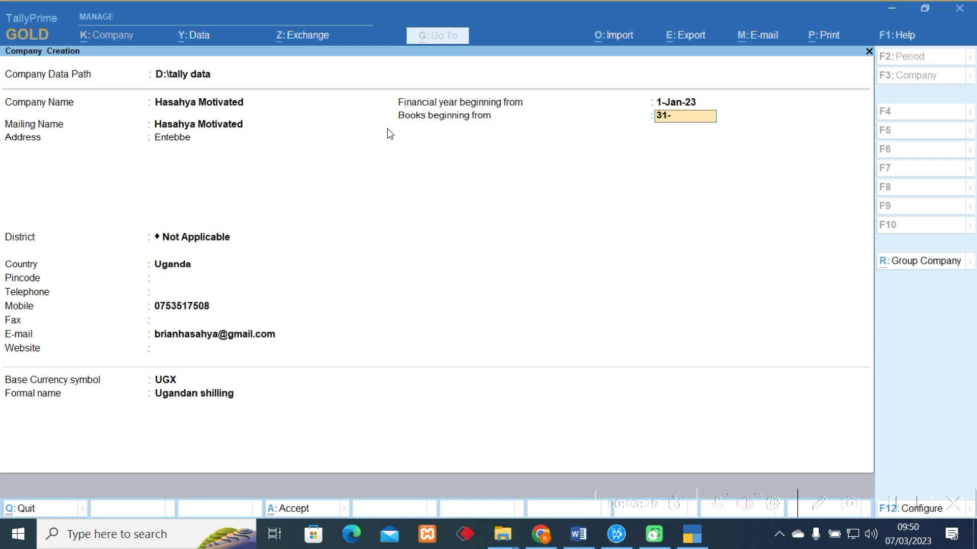
pyautogui.write('-12')
pyautogui.write('-23')
pyautogui.press('Return')
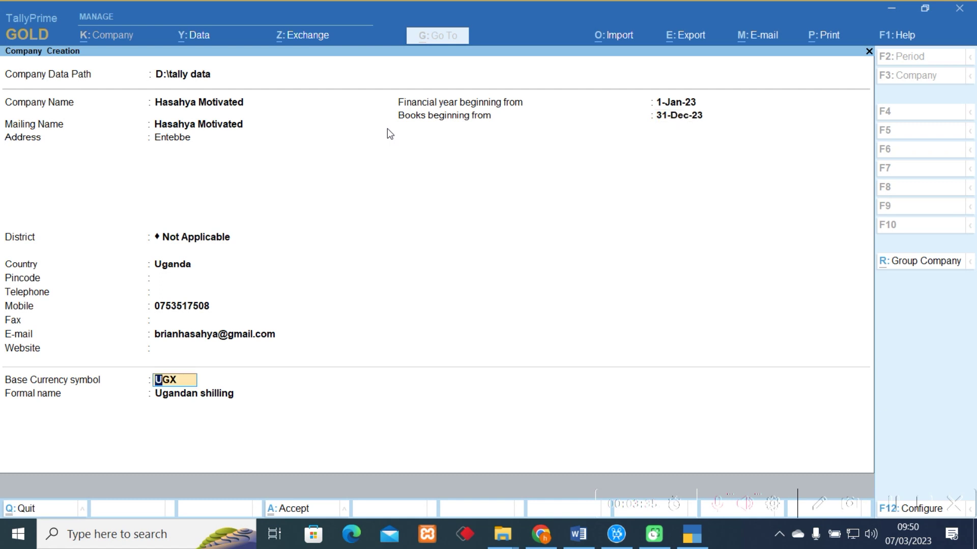
pyautogui.press('Return')
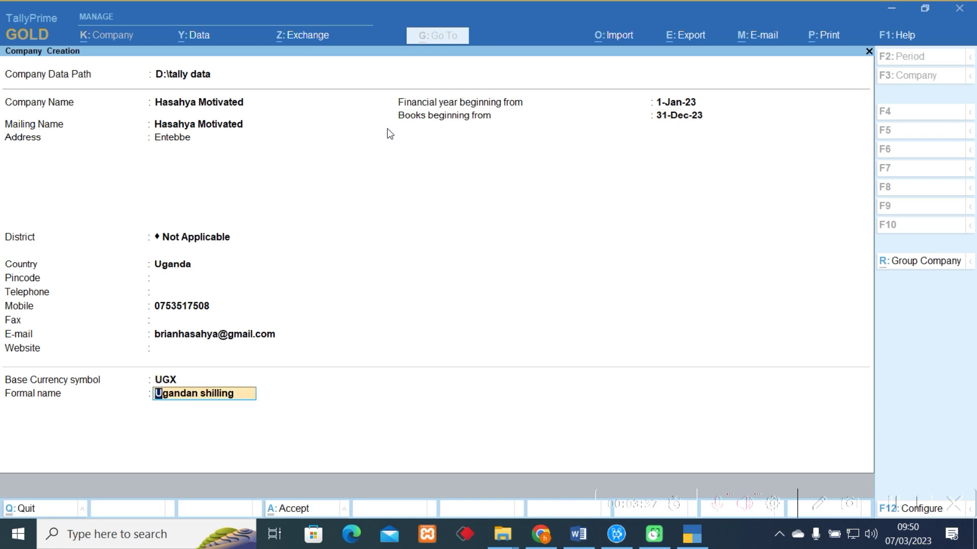
pyautogui.press('BackSpace')
pyautogui.press('BackSpace')
pyautogui.press('Return')
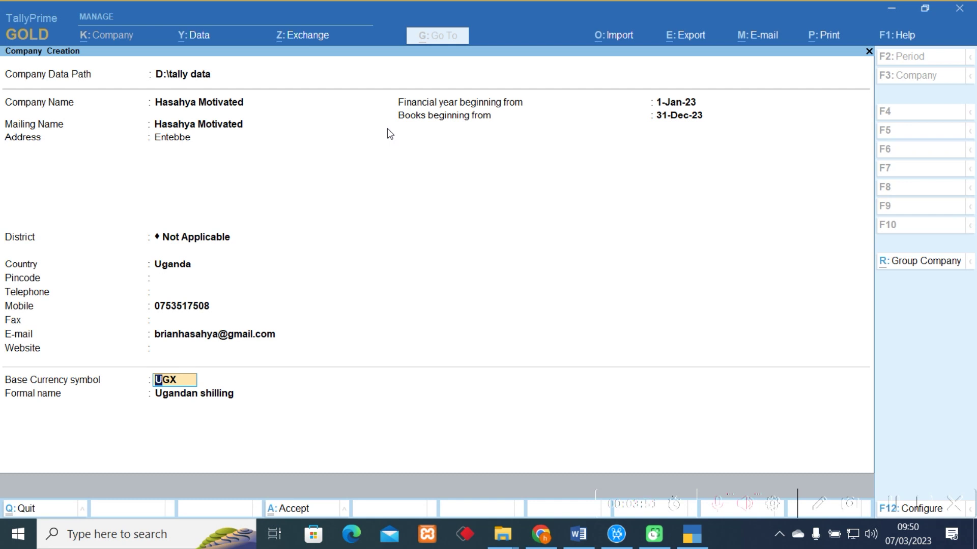
pyautogui.press('Return')
pyautogui.press('Return')
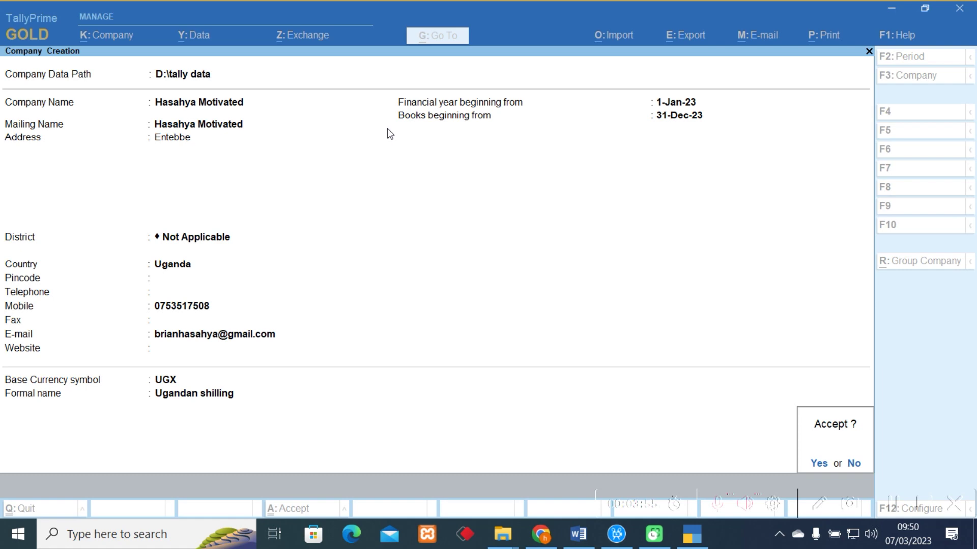
# Decline the Accept prompt and return to the currency fields of the form.
pyautogui.press('n')
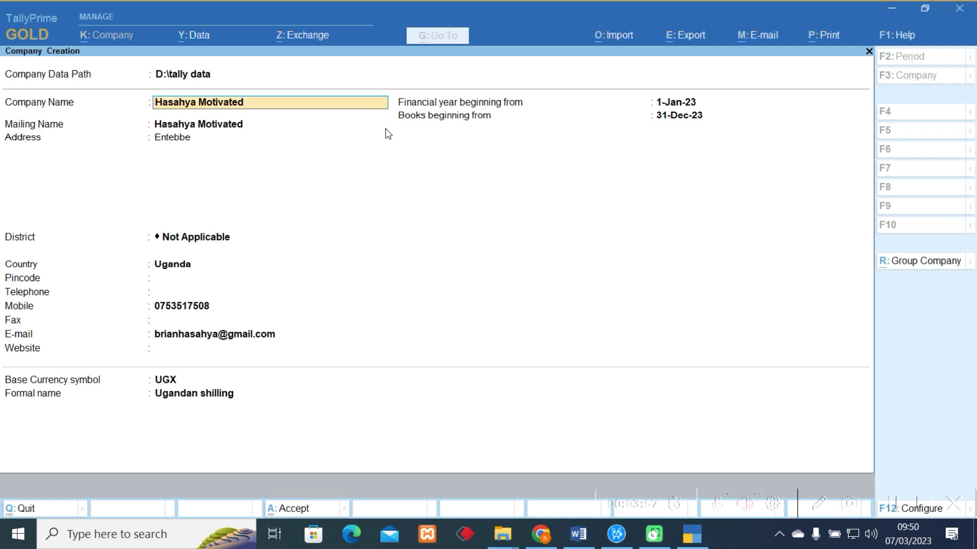
pyautogui.click(214, 395)
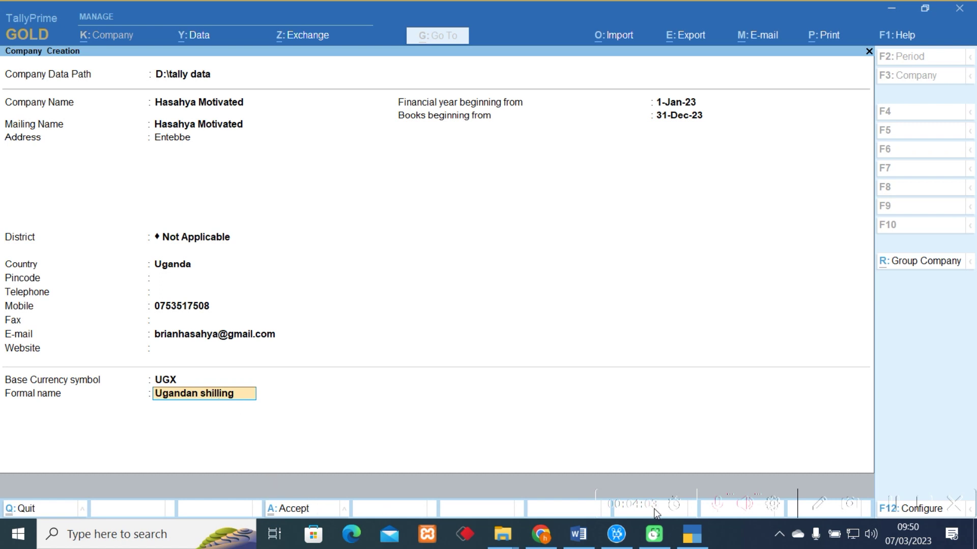
pyautogui.click(820, 503)
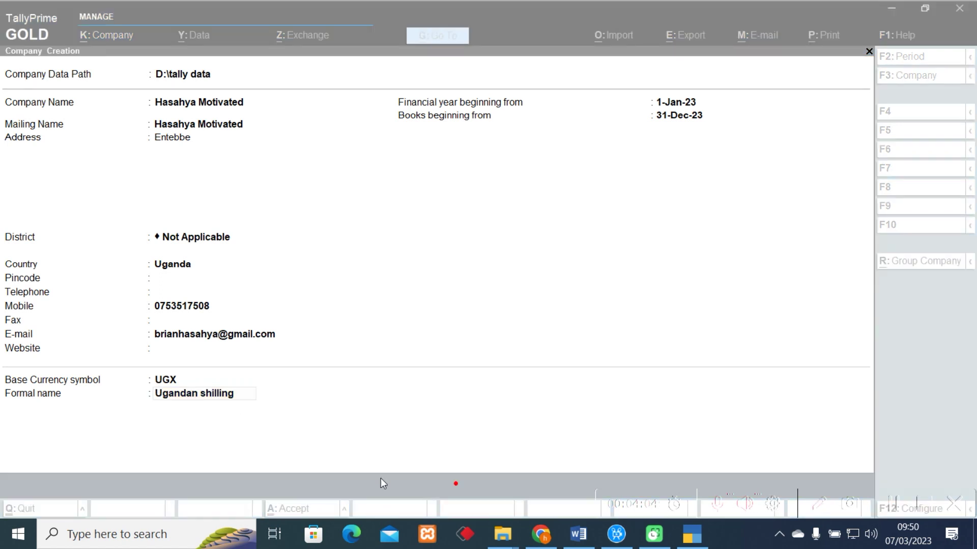
pyautogui.moveTo(341, 494)
pyautogui.mouseDown()
pyautogui.moveTo(256, 492)
pyautogui.moveTo(329, 518)
pyautogui.moveTo(344, 493)
pyautogui.mouseUp()
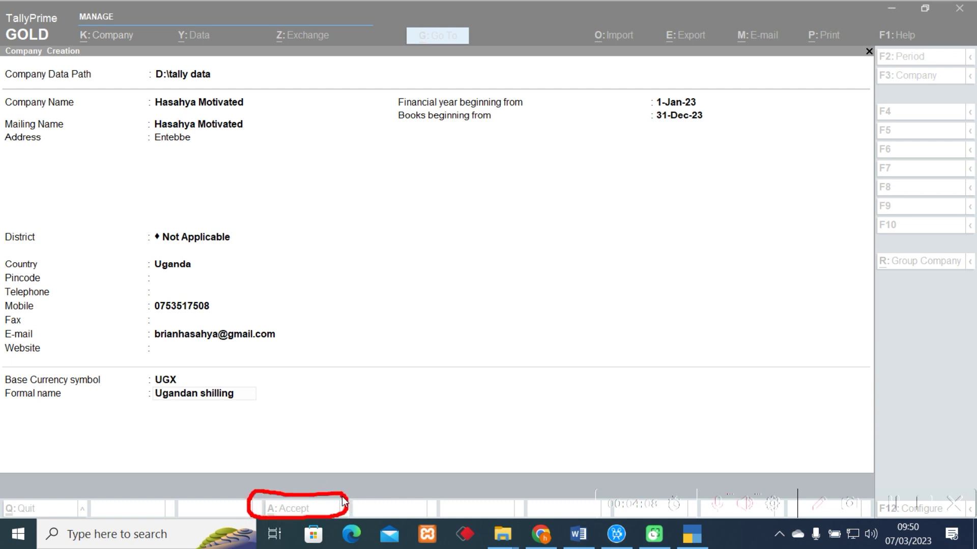
pyautogui.click(824, 509)
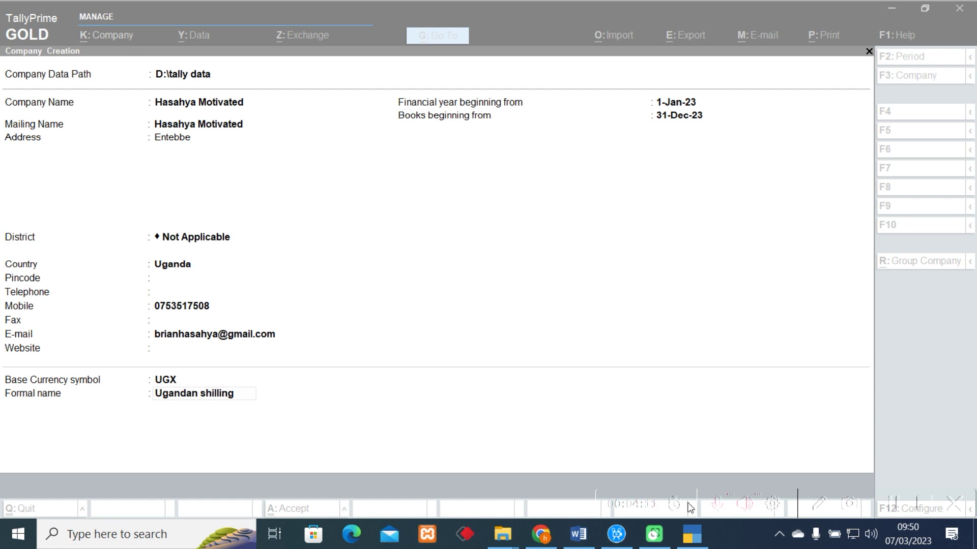
# Accept and save the company form, then dismiss the URA licence-missing notice.
pyautogui.click(237, 396)
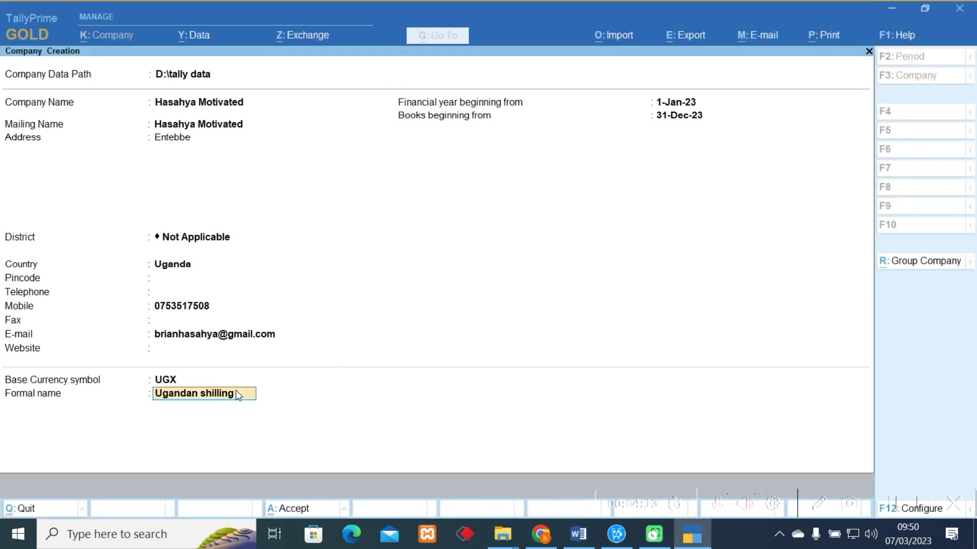
pyautogui.click(299, 509)
pyautogui.click(298, 507)
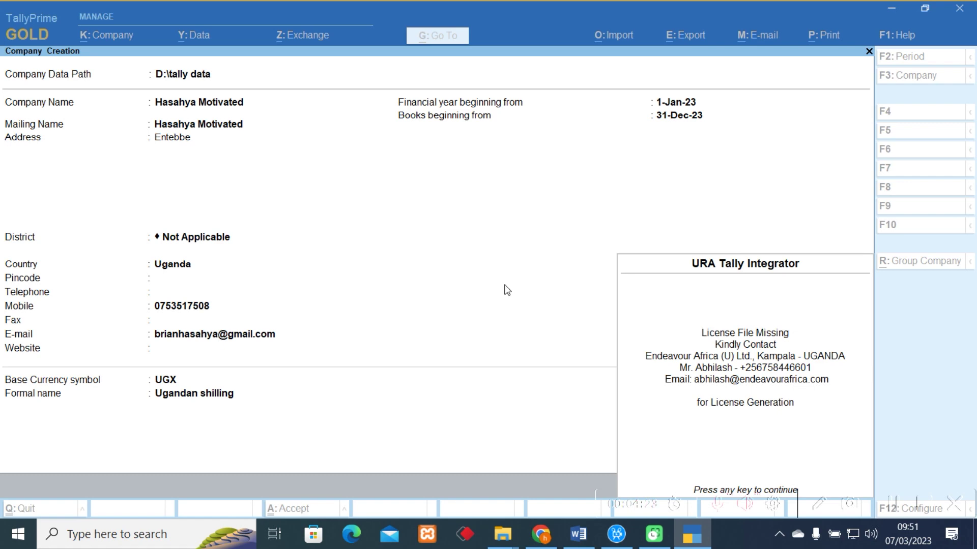
pyautogui.press('Return')
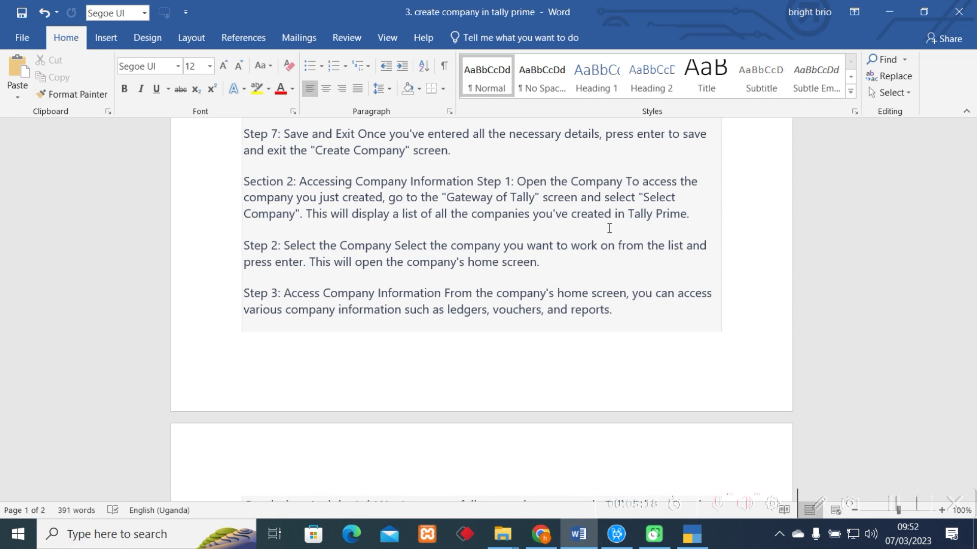
# Minimize the Word tutorial notes to bring TallyPrime back.
pyautogui.click(891, 12)
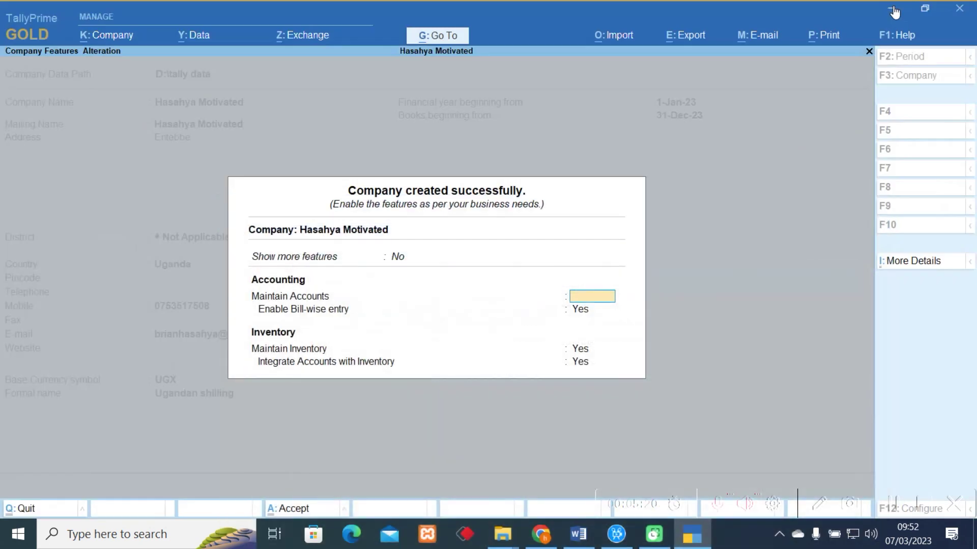
# Quit Company Features and the blank creation form, confirming Yes, to reach Gateway of Tally.
pyautogui.press('Escape')
pyautogui.press('y')
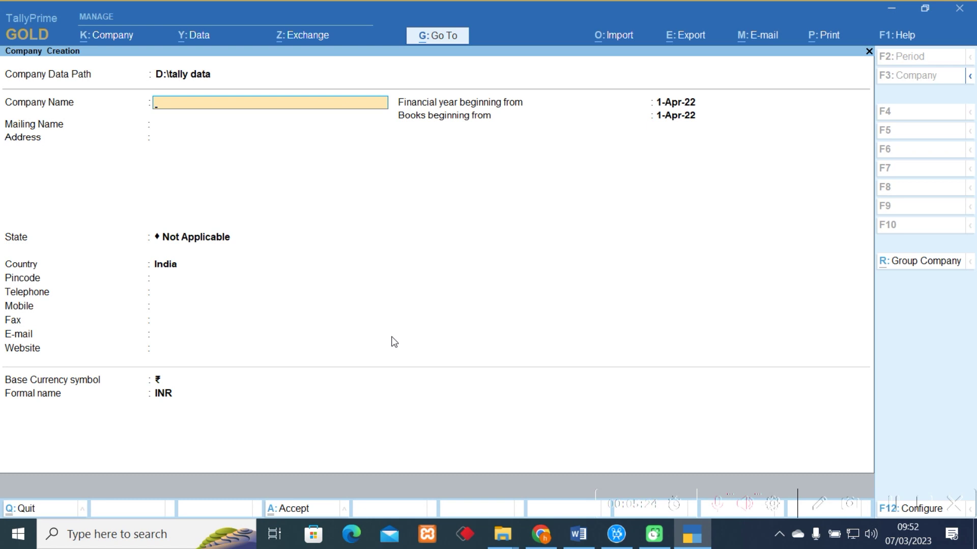
pyautogui.press('Escape')
pyautogui.press('y')
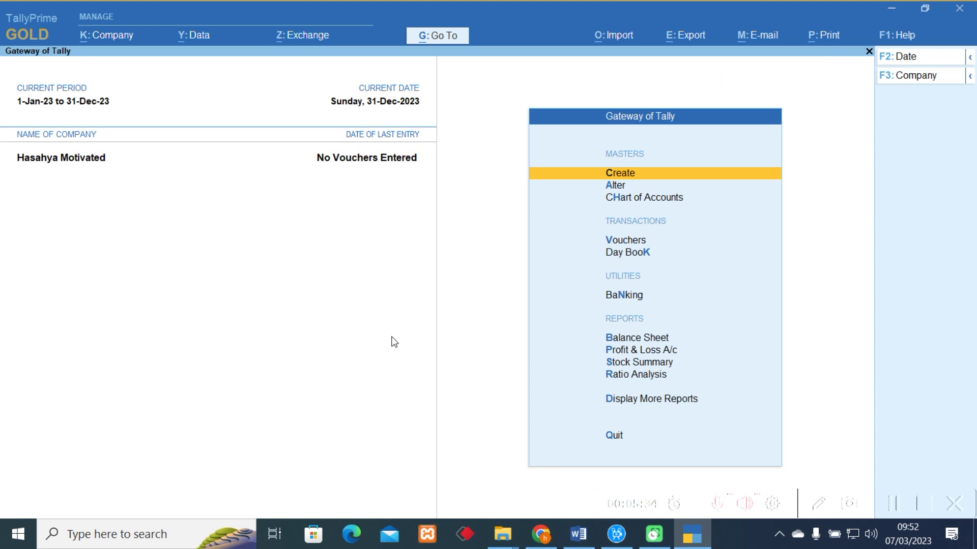
# Open the F3 Company list showing Hasahya Motivated (10001).
pyautogui.click(924, 76)
pyautogui.moveTo(280, 155); pyautogui.dragTo(441, 151)
pyautogui.moveTo(388, 118); pyautogui.dragTo(453, 142)
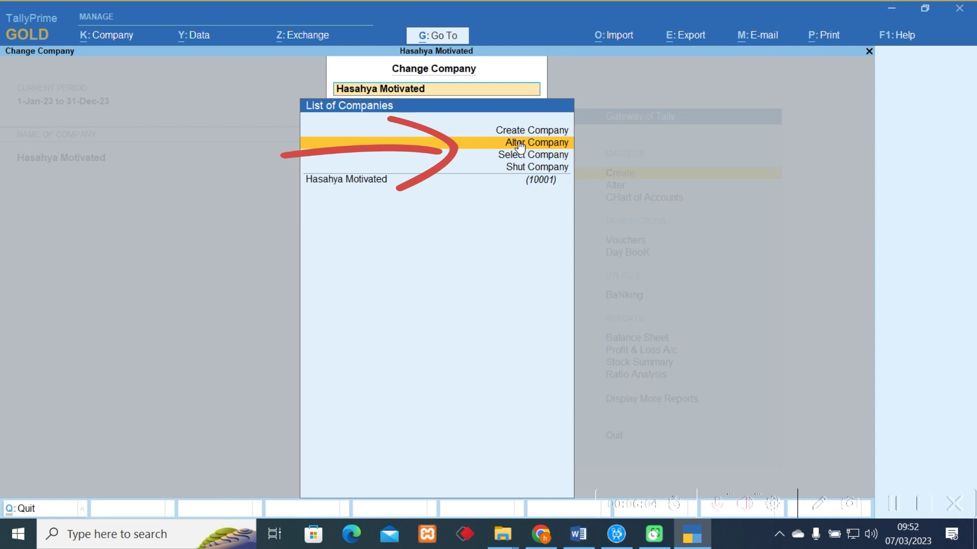
# Review Hasahya Motivated in Alter Company, accept it unchanged, and select it from the list.
pyautogui.click(519, 143)
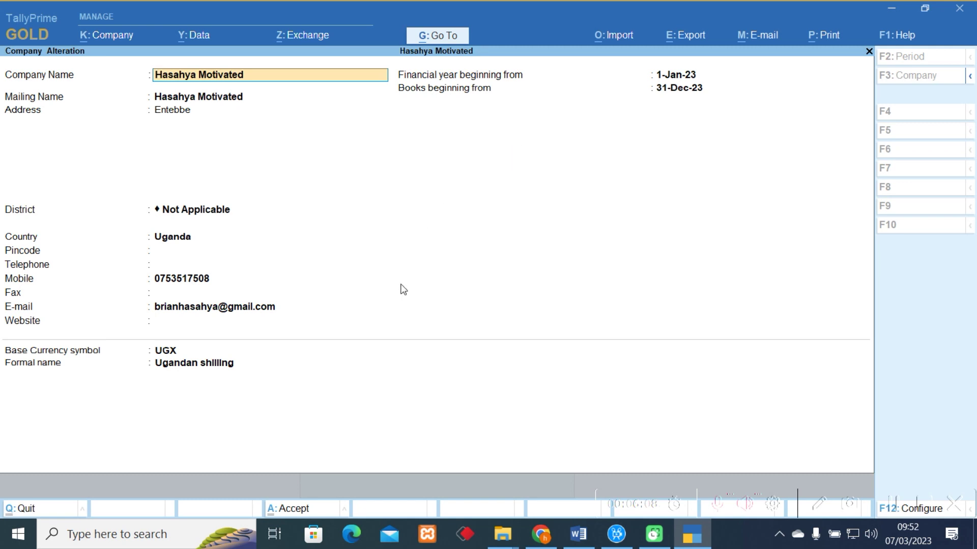
pyautogui.press('Return')
pyautogui.press('Return')
pyautogui.press('Return')
pyautogui.press('Return')
pyautogui.press('Return')
pyautogui.press('Return')
pyautogui.press('Return')
pyautogui.press('Return')
pyautogui.press('Return')
pyautogui.press('Return')
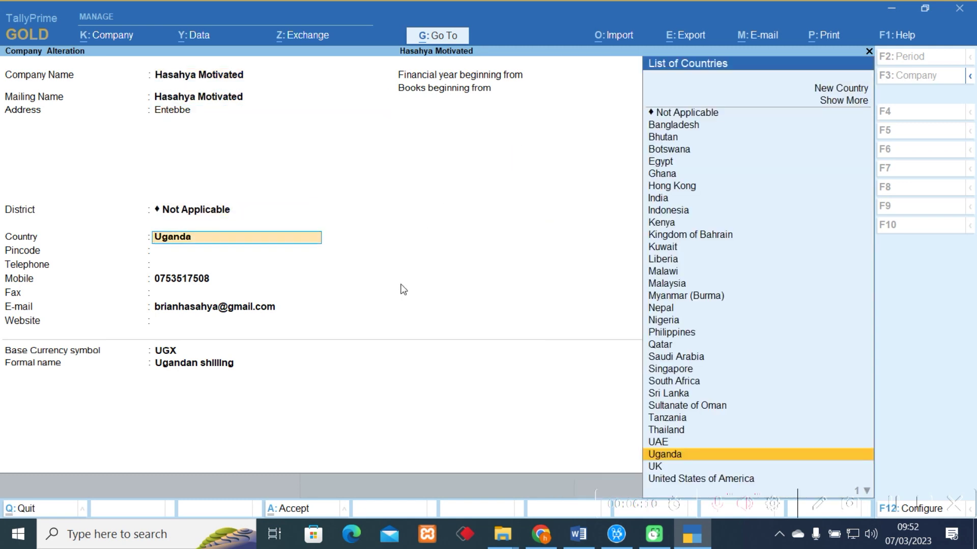
pyautogui.press('Return')
pyautogui.press('Return')
pyautogui.press('Return')
pyautogui.press('Return')
pyautogui.press('Return')
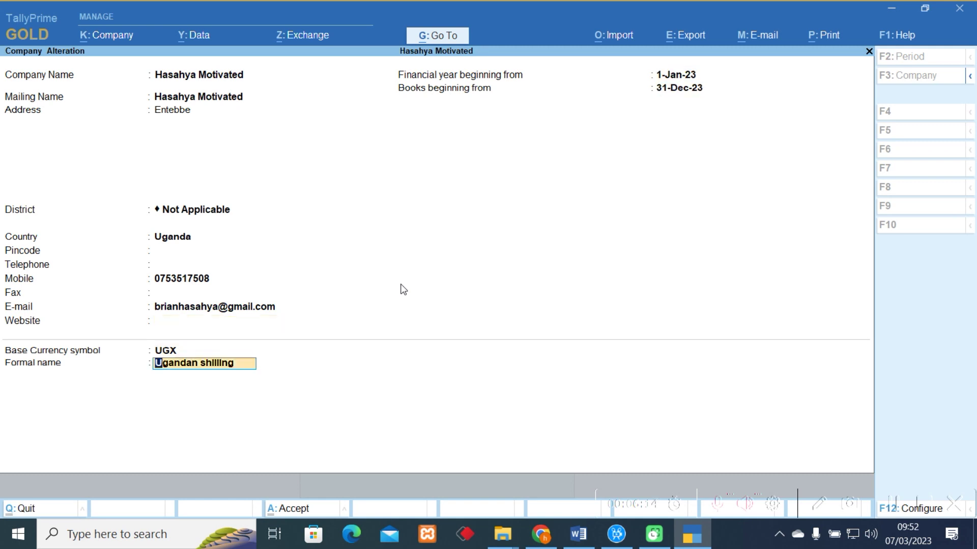
pyautogui.press('Return')
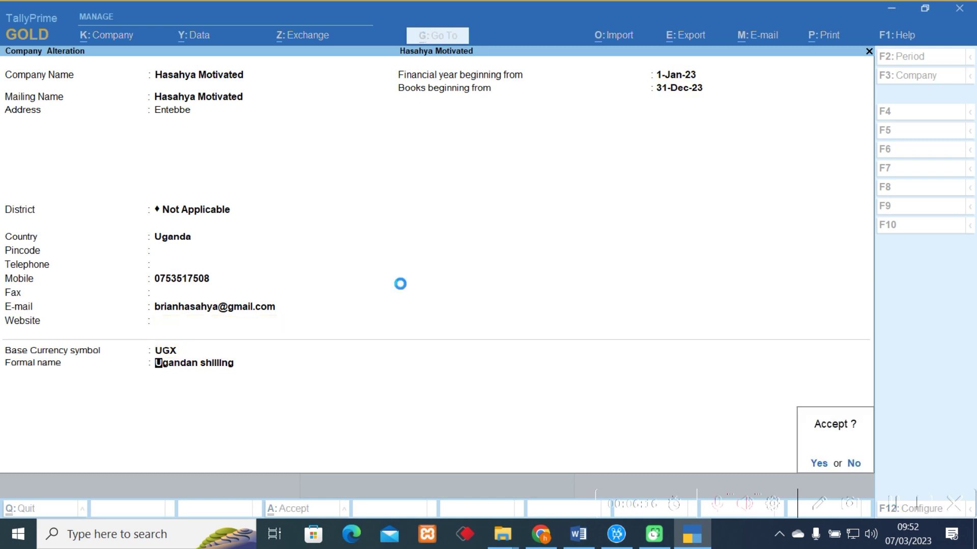
pyautogui.press('Return')
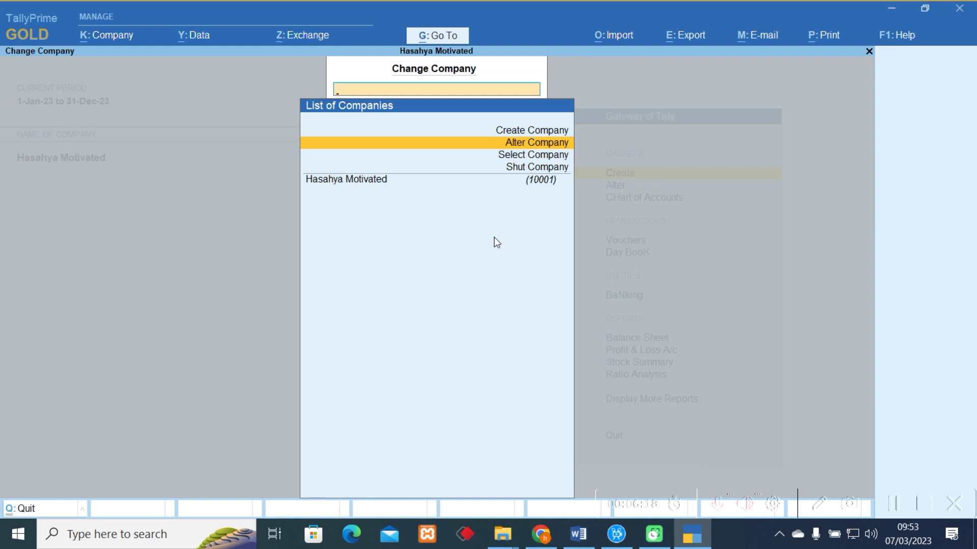
pyautogui.click(350, 183)
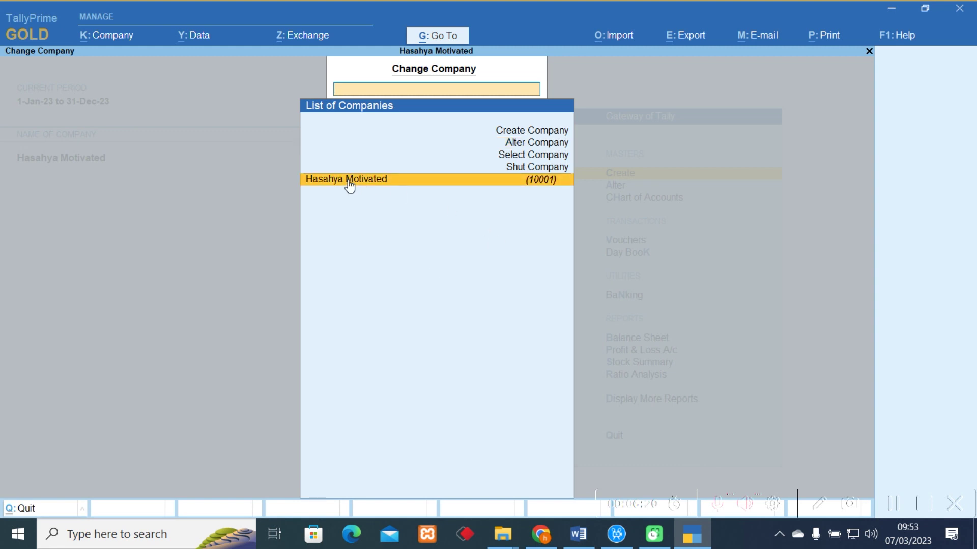